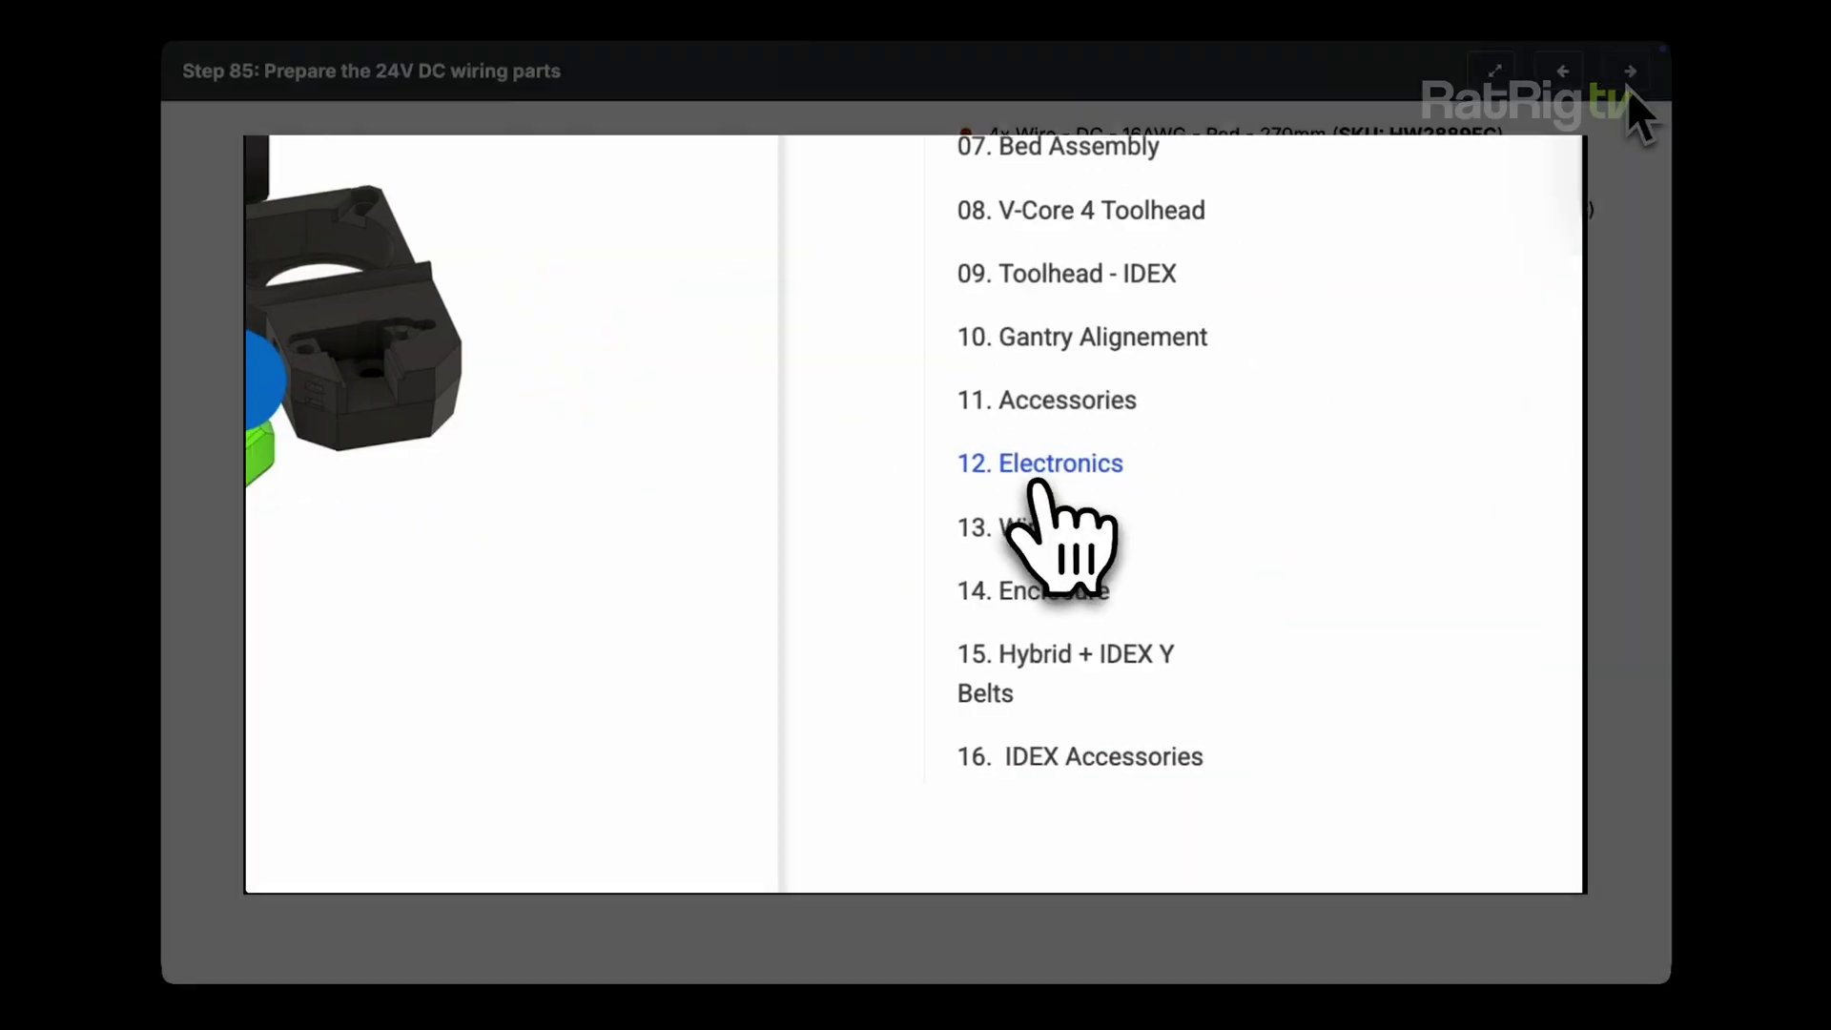
# - Open the 12. Electronics chapter from the Build Guide table of contents
pyautogui.click(1063, 475)
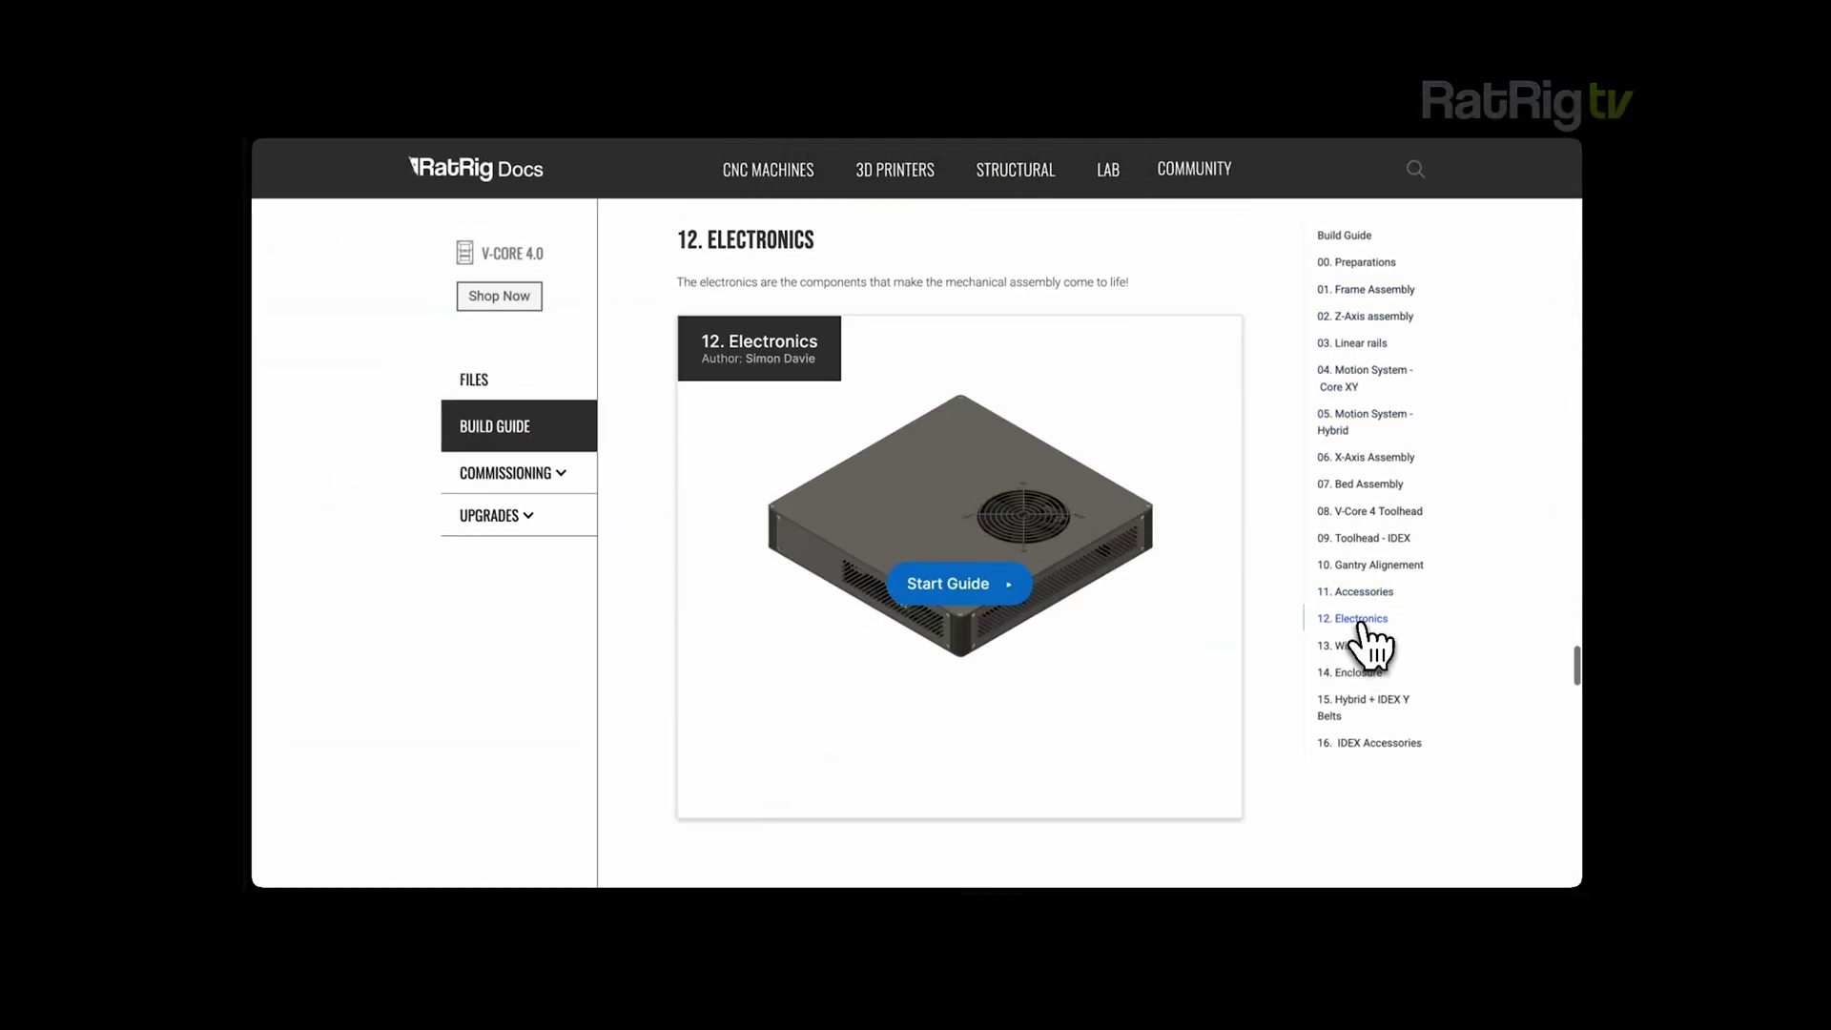